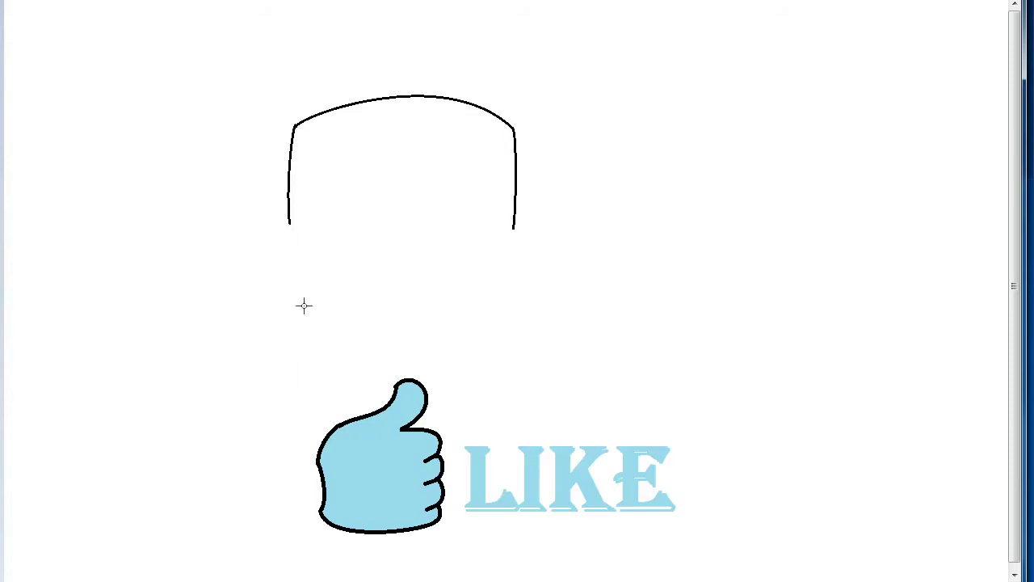
Draw the two sides of the face curving down from the open temple lines to the jaw corners
mouse_move(292, 220)
mouse_down()
mouse_move(296, 251)
mouse_move(279, 229)
mouse_up()
mouse_move(299, 280)
mouse_down()
mouse_move(303, 327)
mouse_move(312, 327)
mouse_up()
drag(513, 229, 487, 340)
mouse_move(503, 320)
mouse_down()
mouse_move(522, 306)
mouse_move(511, 315)
mouse_up()
mouse_move(311, 329)
mouse_down()
mouse_move(371, 378)
mouse_move(355, 360)
mouse_up()
key(ctrl+z)
key(ctrl+z)
Draw curved jaw lines on both sides and a rounded chin to close the face outline
drag(312, 328, 370, 377)
mouse_move(332, 352)
mouse_down()
mouse_move(312, 338)
mouse_move(346, 358)
mouse_up()
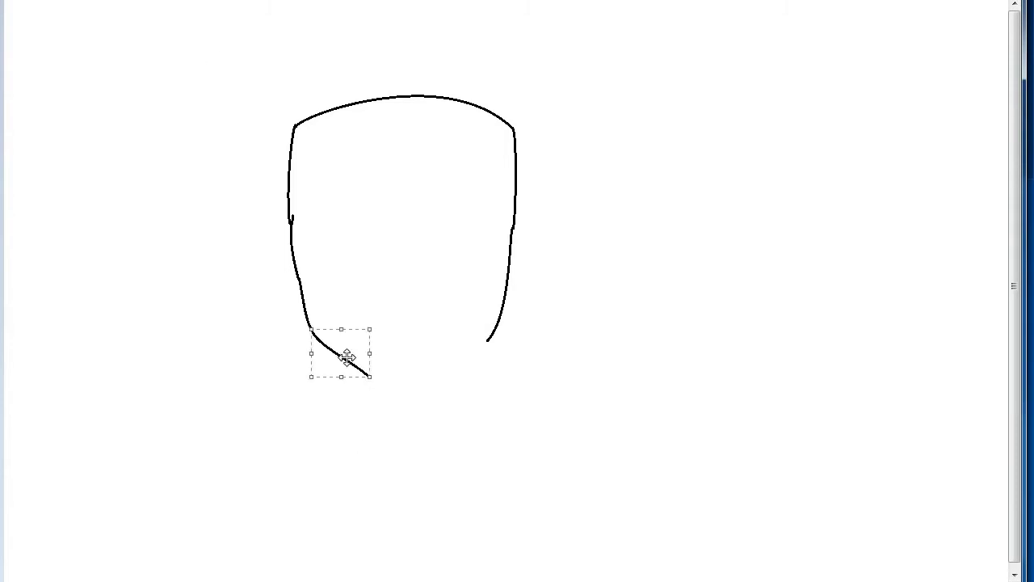
mouse_move(430, 377)
mouse_down()
mouse_move(485, 341)
mouse_move(445, 363)
mouse_up()
drag(371, 377, 430, 377)
mouse_move(400, 377)
mouse_down()
mouse_move(388, 391)
mouse_move(410, 394)
mouse_up()
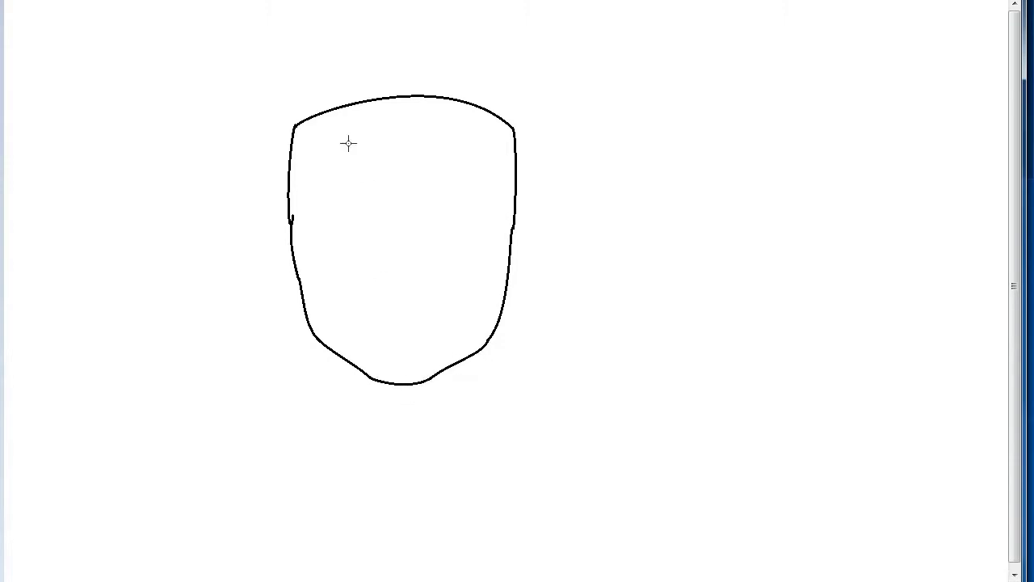
Draw the outer outlines of both ears against the sides of the face
mouse_move(514, 222)
mouse_down()
mouse_move(531, 200)
mouse_move(547, 272)
mouse_move(539, 238)
mouse_move(519, 293)
mouse_up()
drag(533, 243, 570, 239)
drag(505, 285, 513, 298)
mouse_move(277, 213)
mouse_down()
mouse_move(291, 295)
mouse_move(247, 199)
mouse_move(230, 237)
mouse_up()
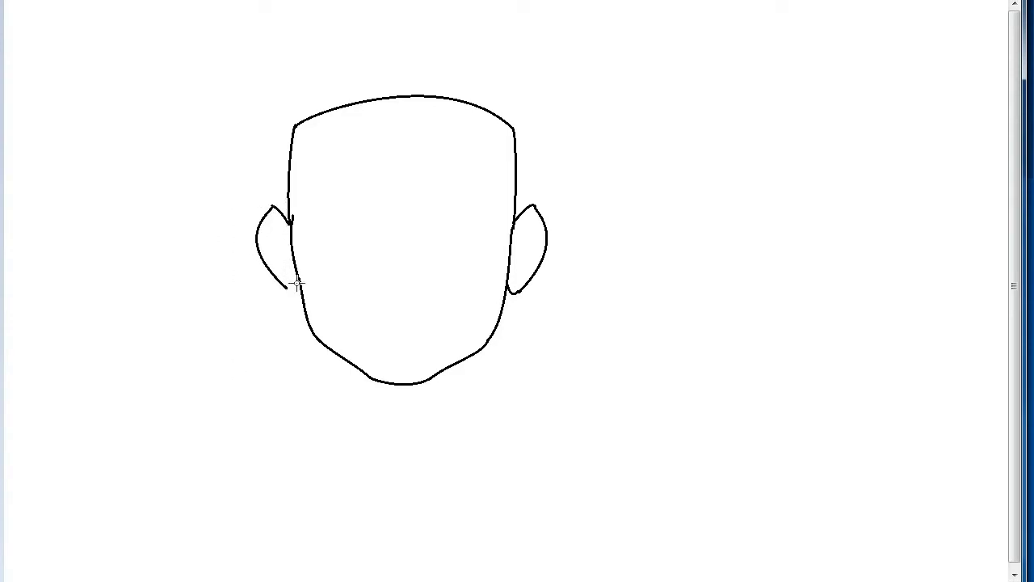
drag(296, 277, 288, 296)
Add curved inner fold and hollow lines inside both ears
drag(536, 213, 511, 247)
right_click(526, 257)
key(Escape)
drag(273, 210, 293, 250)
mouse_move(521, 258)
mouse_down()
mouse_move(510, 266)
mouse_move(537, 232)
mouse_move(530, 223)
mouse_up()
mouse_move(279, 231)
mouse_down()
mouse_move(291, 282)
mouse_move(275, 253)
mouse_move(284, 257)
mouse_up()
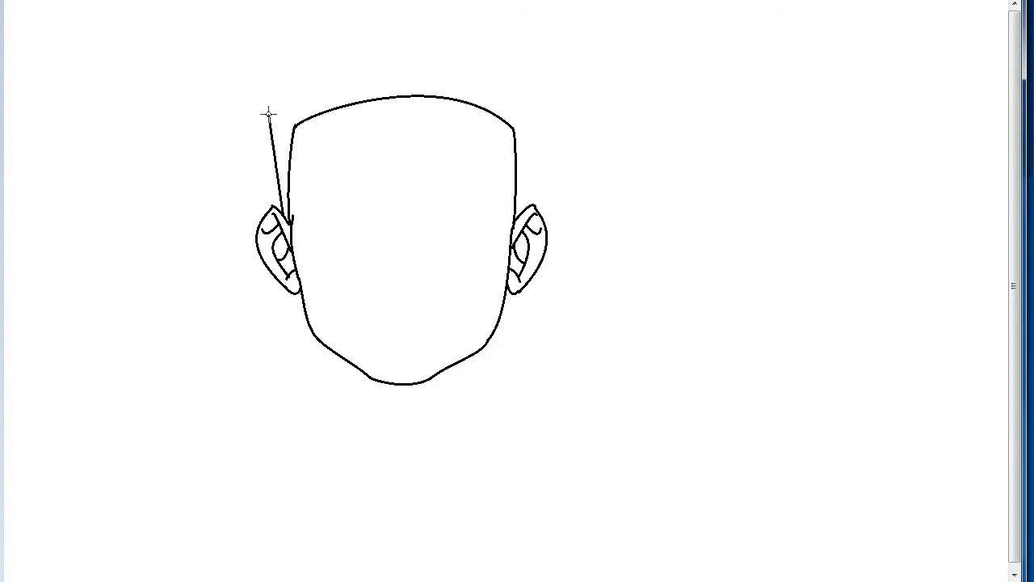
Draw the outer hair contour from the left ear over the top of the head to the right ear
drag(272, 131, 281, 209)
mouse_move(272, 130)
mouse_down()
mouse_move(293, 97)
mouse_move(279, 101)
mouse_move(296, 94)
mouse_up()
mouse_move(525, 212)
mouse_down()
mouse_move(535, 130)
mouse_move(524, 126)
mouse_move(512, 93)
mouse_move(522, 89)
mouse_up()
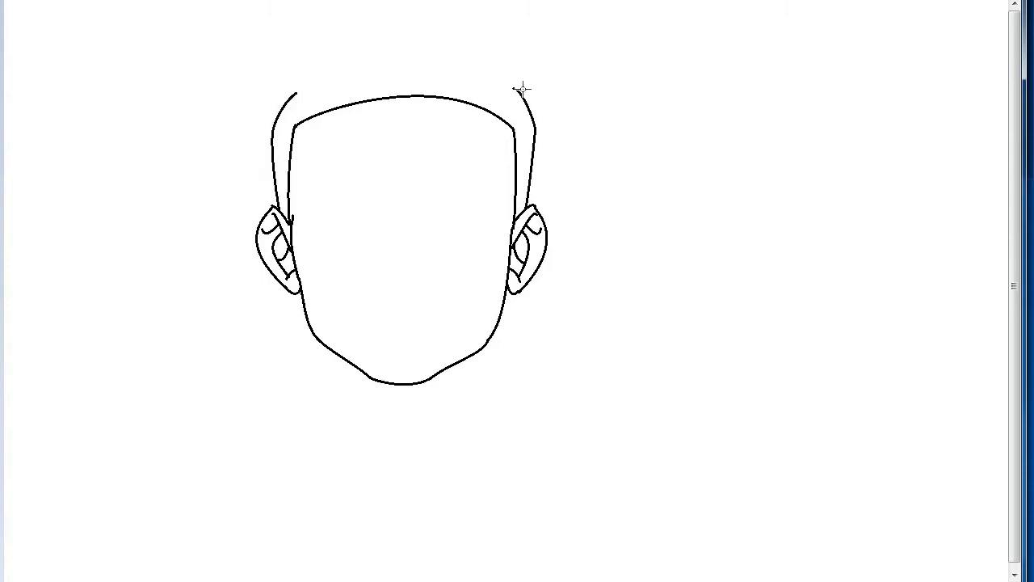
mouse_move(296, 93)
mouse_down()
mouse_move(517, 87)
mouse_move(443, 21)
mouse_up()
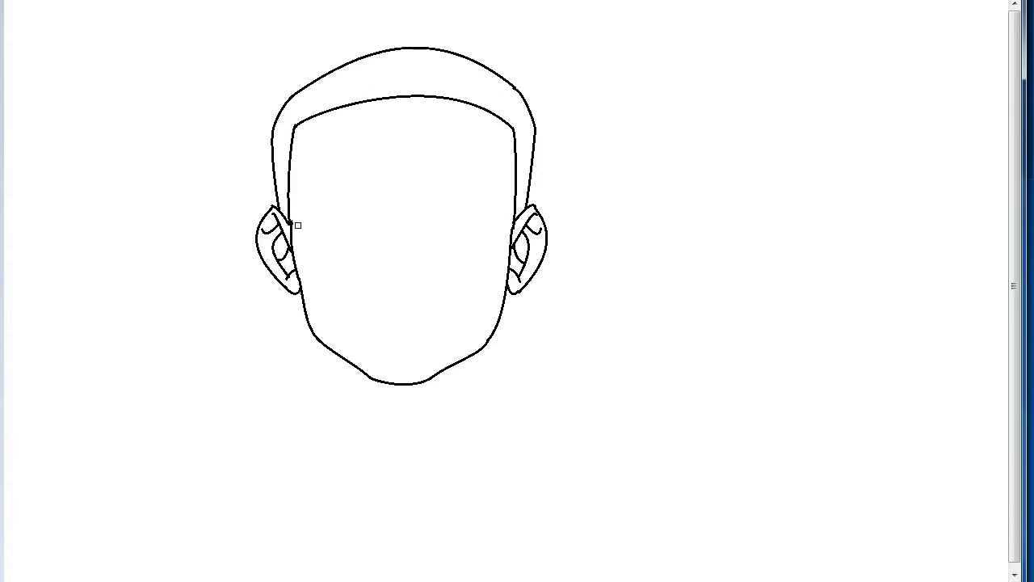
Draw two arched, tapering eyebrows on the upper part of the face
mouse_move(318, 189)
mouse_down()
mouse_move(374, 171)
mouse_move(339, 171)
mouse_move(377, 171)
mouse_up()
drag(348, 181, 353, 164)
mouse_move(438, 172)
mouse_down()
mouse_move(496, 187)
mouse_move(462, 151)
mouse_up()
Draw the upper lip as a wavy contour with a central dip, redoing its right half as a curve
drag(363, 314, 464, 316)
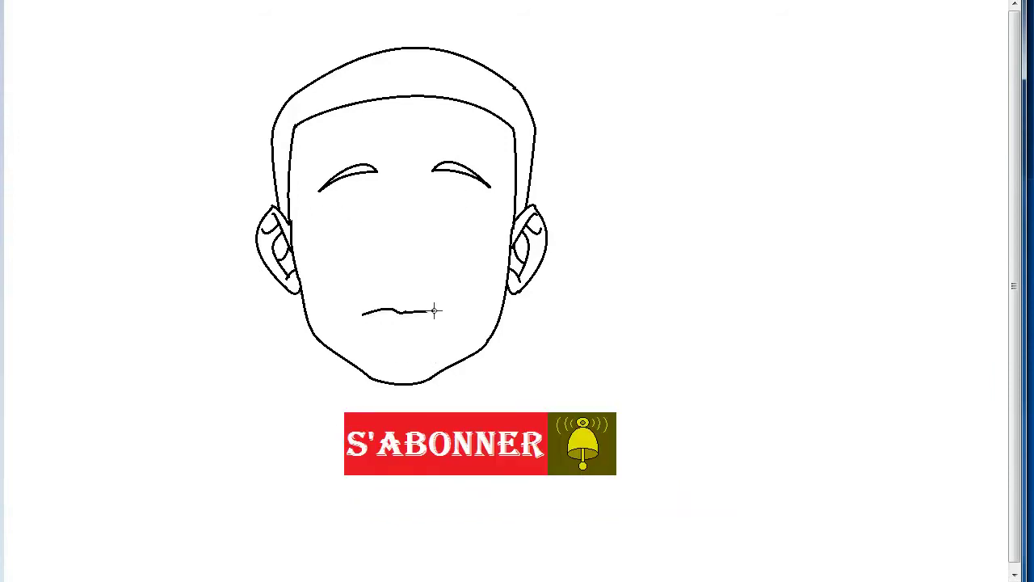
key(ctrl+z)
key(ctrl+z)
drag(417, 311, 441, 321)
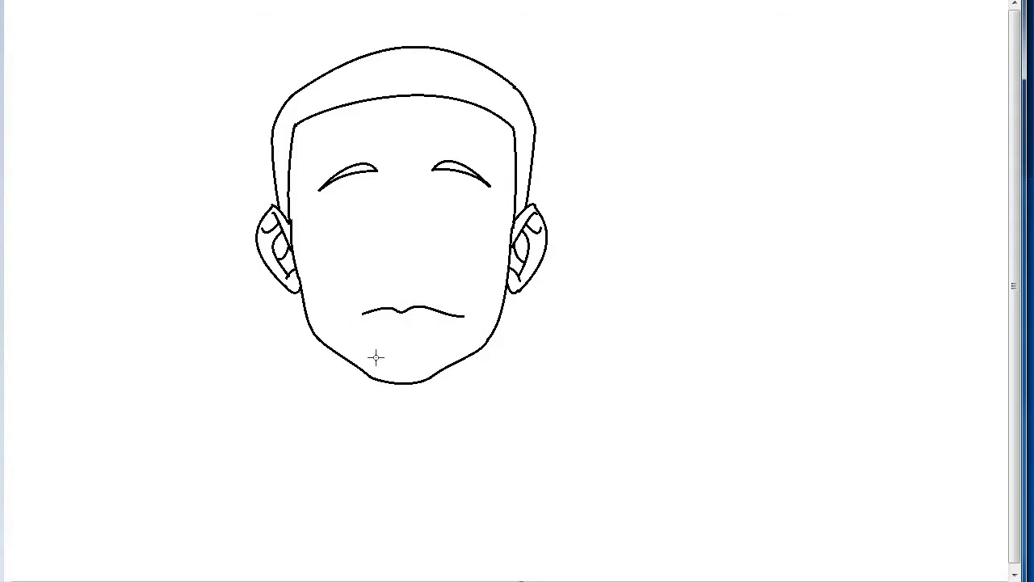
Complete the mouth with a curved line between the lips and a rounded lower lip
drag(339, 322, 464, 316)
drag(386, 379, 385, 392)
drag(343, 322, 464, 316)
drag(392, 332, 413, 331)
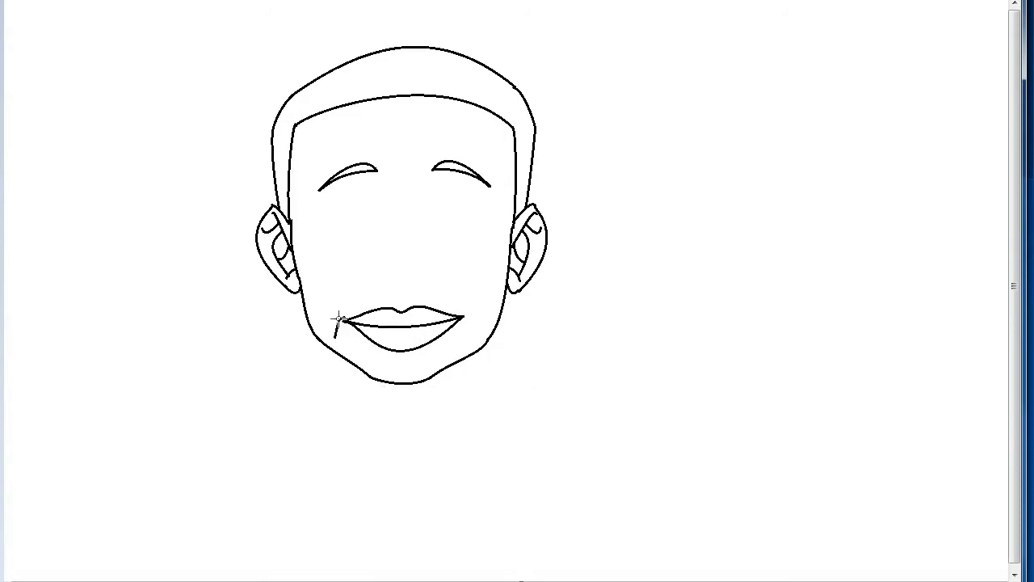
Add smile creases at both mouth corners and a short line below the lower lip
drag(344, 310, 340, 325)
mouse_move(458, 306)
mouse_down()
mouse_move(468, 343)
mouse_move(475, 331)
mouse_up()
drag(382, 355, 421, 353)
Draw the nose above the mouth with two nostrils, rounded wings and a curved tip
drag(389, 279, 402, 284)
mouse_move(363, 256)
mouse_down()
mouse_move(436, 292)
mouse_move(410, 276)
mouse_up()
click(452, 281)
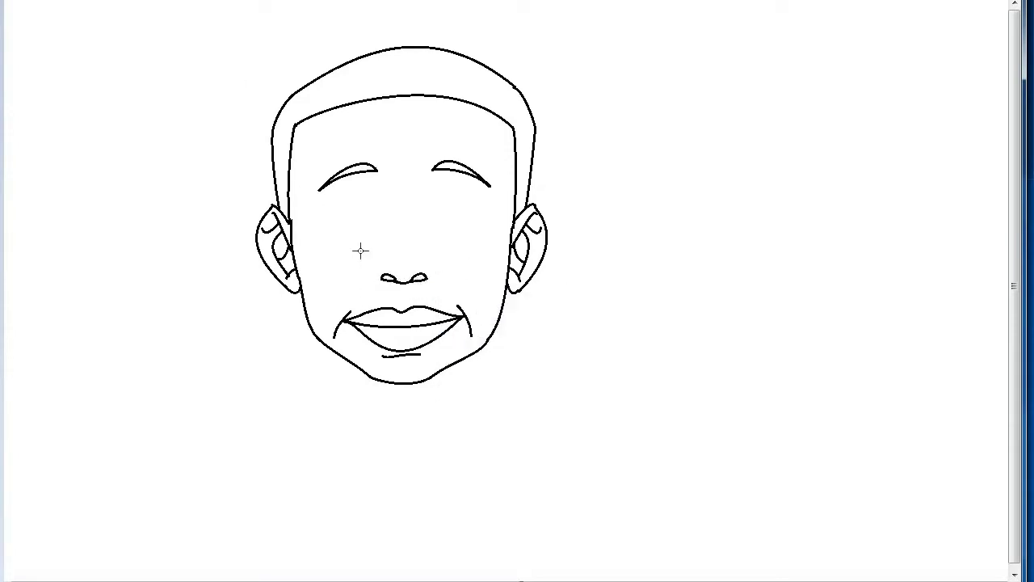
mouse_move(374, 264)
mouse_down()
mouse_move(429, 273)
mouse_move(395, 248)
mouse_up()
Draw an almond-shaped eye with an iris under the left eyebrow
mouse_move(329, 208)
mouse_down()
mouse_move(379, 208)
mouse_move(365, 196)
mouse_move(364, 229)
mouse_move(332, 236)
mouse_move(363, 228)
mouse_move(355, 236)
mouse_up()
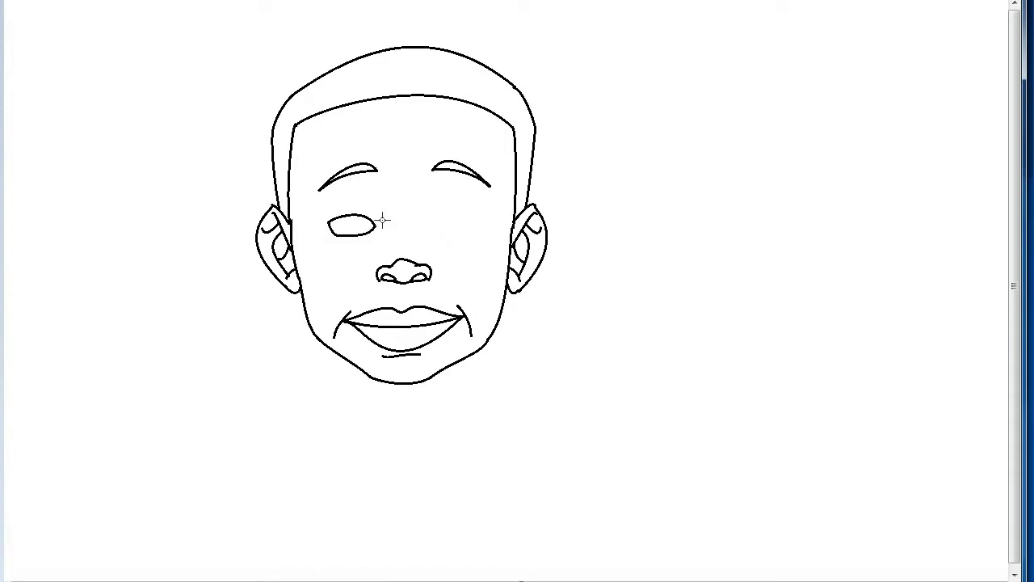
mouse_move(359, 230)
mouse_down()
mouse_move(336, 233)
mouse_move(356, 233)
mouse_up()
click(349, 243)
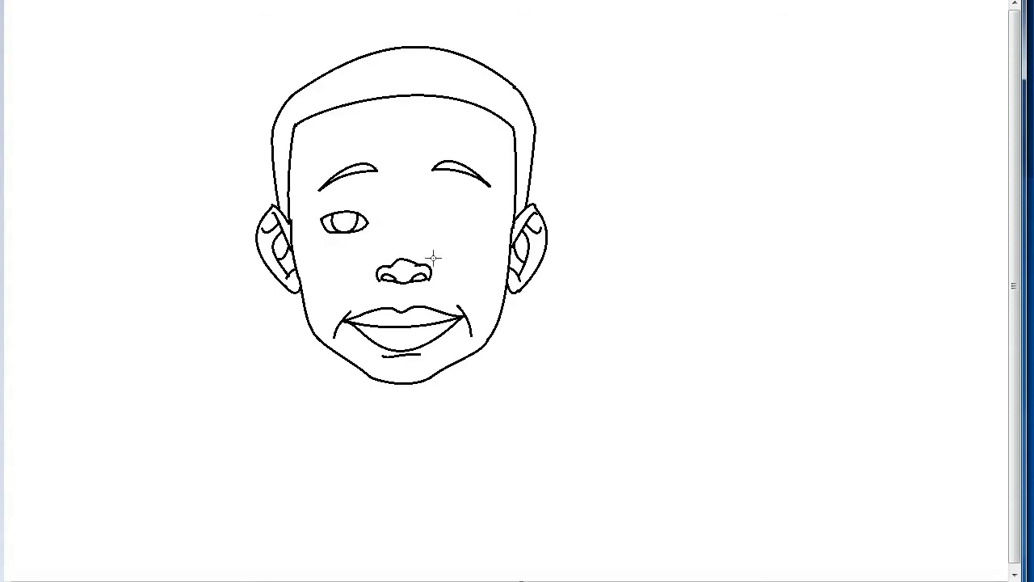
Add a small round pupil to the left eye and draw crease lines above and below it
scroll(446, 235, up, 2)
scroll(1019, 269, down, 3)
drag(406, 222, 421, 236)
scroll(584, 282, down, 1)
scroll(585, 282, up, 1)
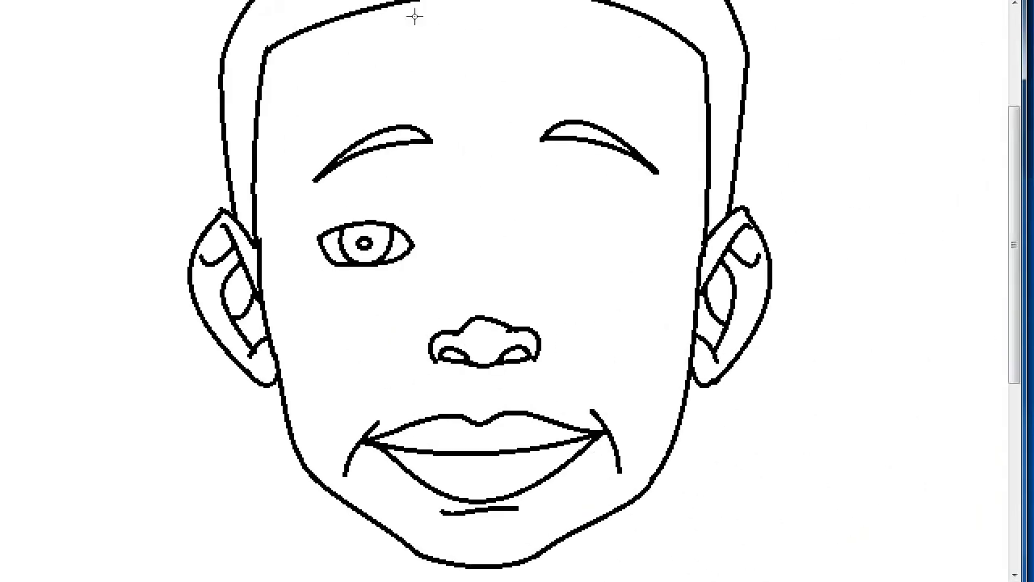
drag(324, 228, 383, 212)
drag(329, 272, 397, 276)
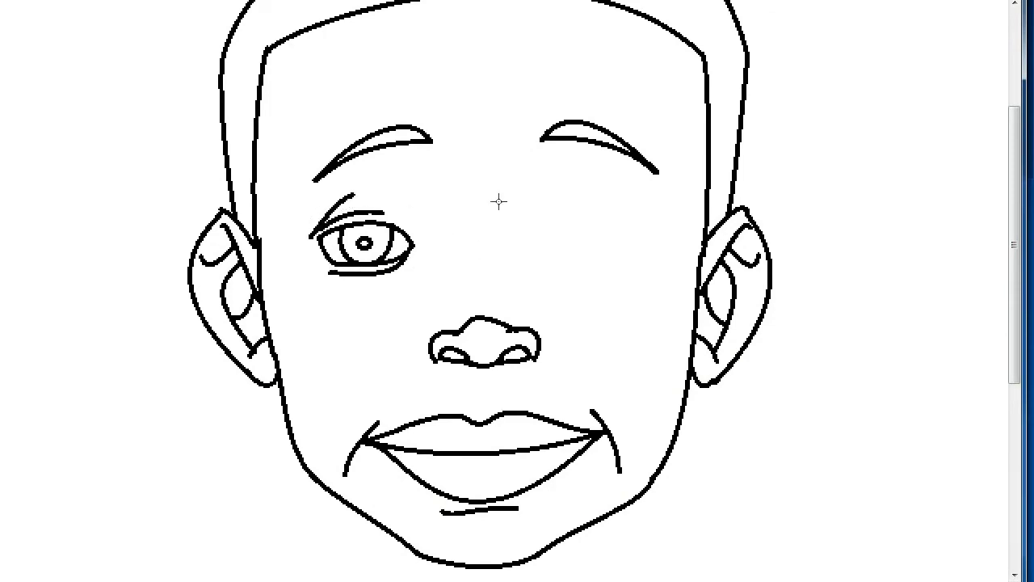
Duplicate the left eye, mirror the copy horizontally and place it under the right eyebrow
mouse_move(343, 187)
mouse_down()
mouse_move(309, 230)
mouse_move(364, 229)
mouse_up()
key(ctrl+Page_Down)
key(ctrl+c)
key(ctrl+v)
drag(24, 25, 422, 210)
click(235, 58)
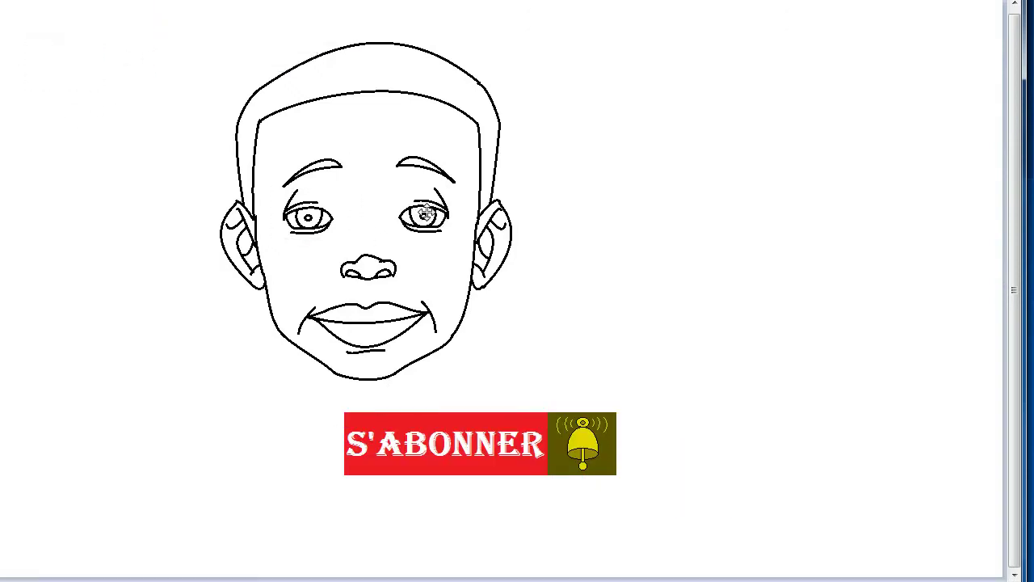
Erase the slanted strokes above both eyes and shift the eyebrows to better positions
click(436, 311)
scroll(349, 312, up, 1)
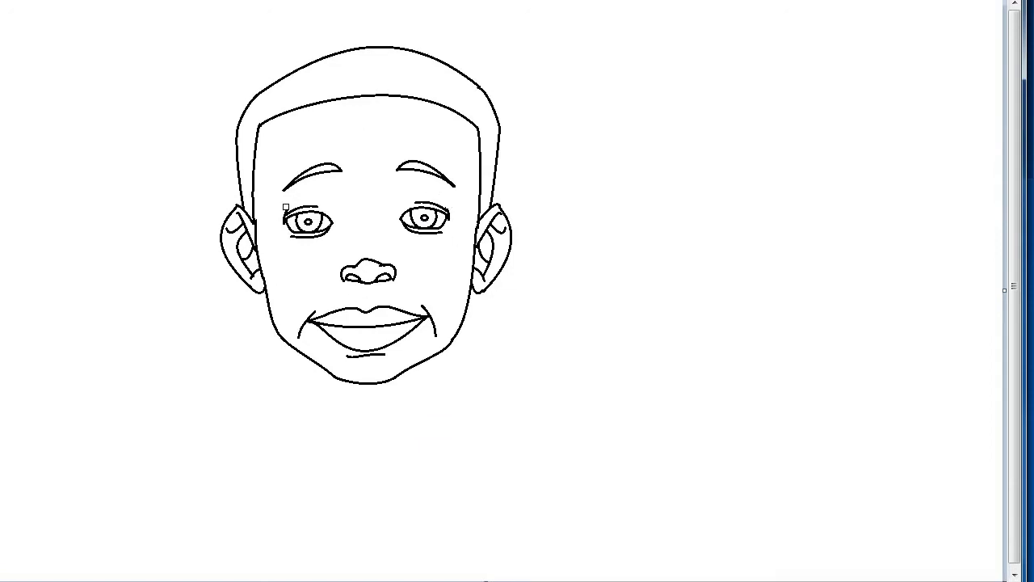
mouse_move(265, 154)
mouse_down()
mouse_move(347, 193)
mouse_move(339, 189)
mouse_up()
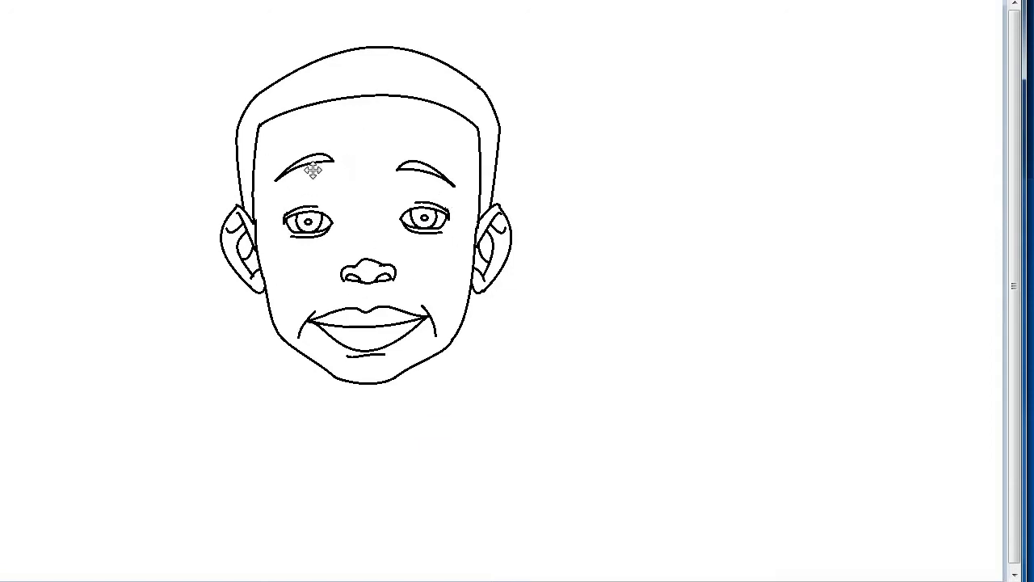
mouse_move(391, 152)
mouse_down()
mouse_move(459, 191)
mouse_move(427, 162)
mouse_move(458, 155)
mouse_up()
double_click(443, 138)
drag(405, 132, 459, 148)
double_click(444, 134)
mouse_move(404, 124)
mouse_down()
mouse_move(463, 140)
mouse_move(462, 156)
mouse_up()
double_click(438, 127)
click(501, 349)
key(ctrl+z)
key(ctrl+z)
key(ctrl+z)
Draw three thin curved wrinkle lines on the forehead above the right eyebrow
click(605, 1)
click(605, 3)
double_click(442, 137)
drag(405, 135, 462, 148)
double_click(442, 132)
drag(404, 126, 463, 142)
double_click(441, 127)
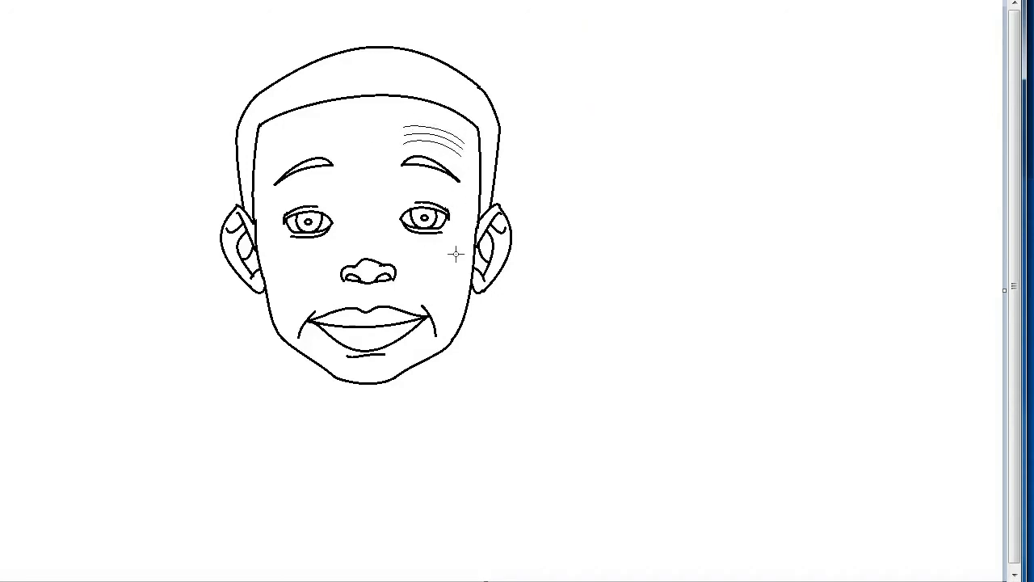
Draw three thin curved wrinkle lines on the forehead above the left eyebrow
drag(275, 164, 333, 151)
double_click(304, 146)
double_click(303, 140)
mouse_move(271, 159)
mouse_down()
mouse_move(334, 147)
mouse_move(335, 136)
mouse_up()
double_click(303, 135)
double_click(305, 130)
scroll(435, 280, down, 1)
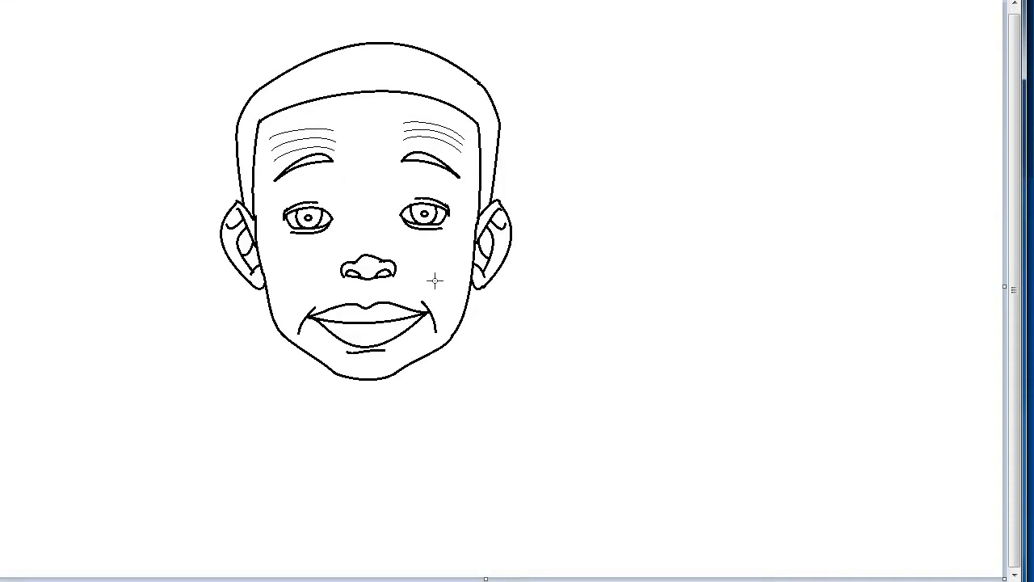
Join the left and right forehead wrinkles with thin curves and add one more curve near the hairline
drag(334, 142, 406, 131)
drag(334, 131, 404, 122)
click(342, 139)
click(379, 132)
drag(334, 151, 404, 142)
click(346, 154)
drag(323, 118, 407, 111)
click(366, 133)
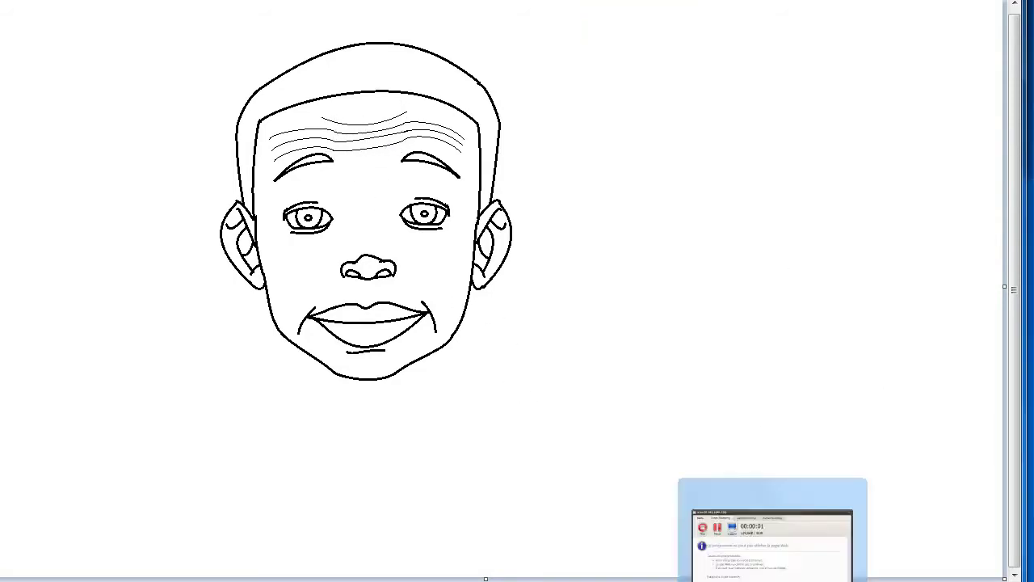
scroll(543, 552, up, 3)
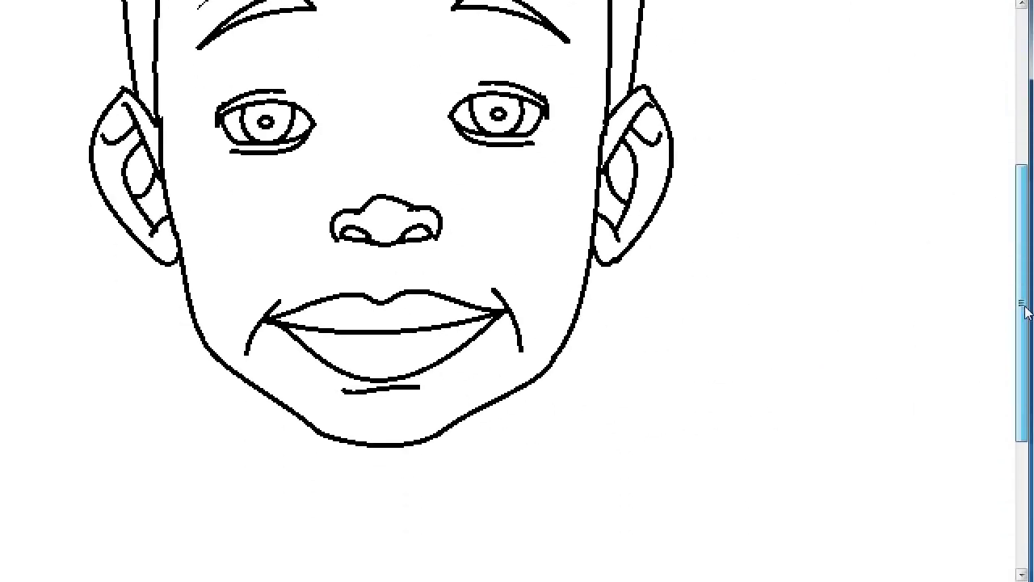
drag(428, 206, 499, 238)
click(452, 199)
drag(343, 210, 263, 249)
click(284, 224)
click(596, 364)
key(ctrl+Page_Down)
key(ctrl+z)
key(ctrl+z)
key(ctrl+Page_Up)
key(ctrl+Page_Down)
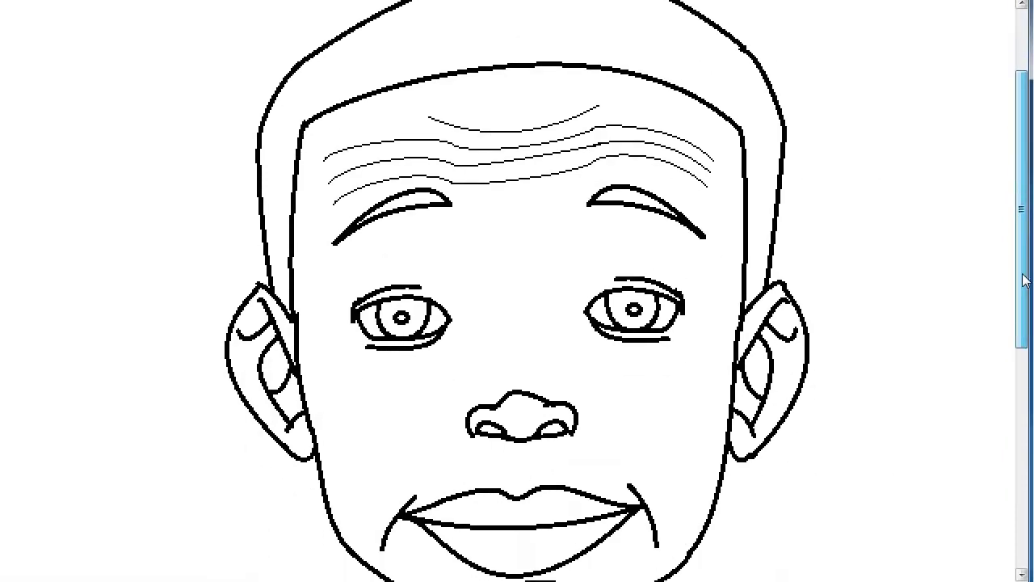
Outline thin shading shapes beside the smile creases at both mouth corners
scroll(517, 291, down, 2)
key(ctrl+Page_Up)
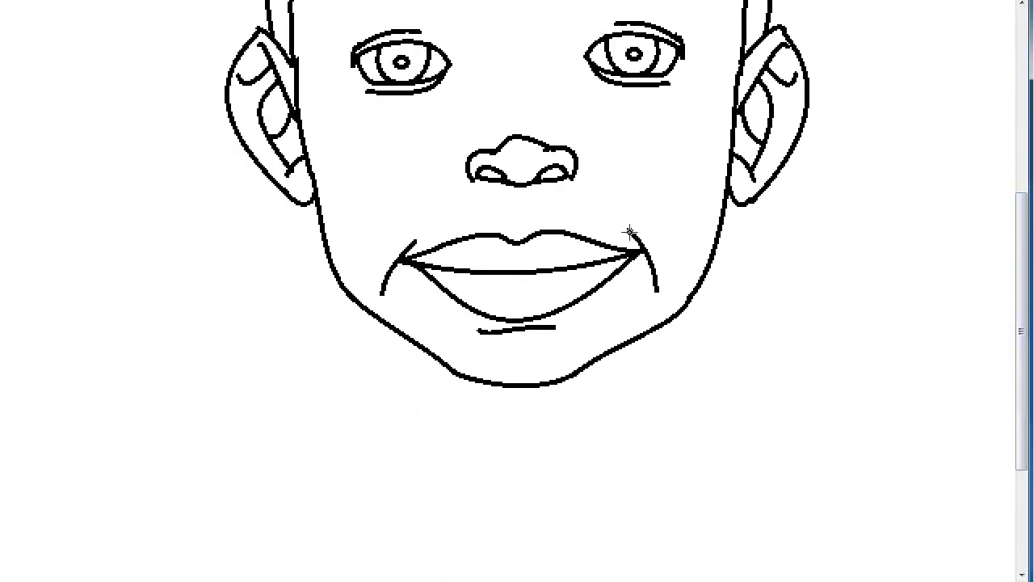
drag(655, 289, 657, 291)
drag(434, 233, 394, 316)
Outline thin shading shapes between the eyebrows and eyes on both sides of the face
scroll(1028, 409, up, 3)
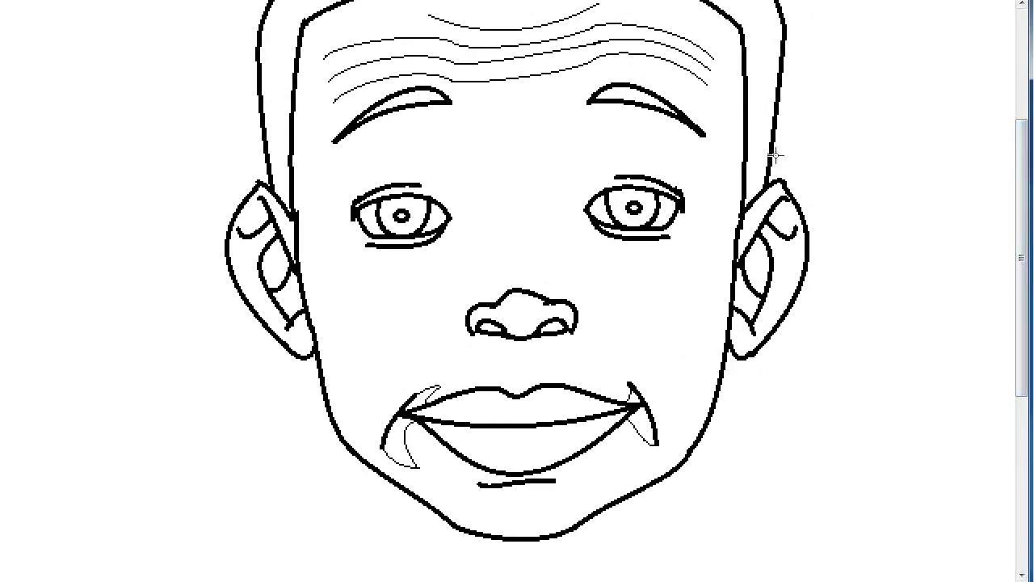
mouse_move(657, 109)
mouse_down()
mouse_move(628, 156)
mouse_move(603, 167)
mouse_move(693, 167)
mouse_move(698, 176)
mouse_up()
drag(628, 104, 571, 189)
drag(665, 179, 700, 180)
mouse_move(446, 103)
mouse_down()
mouse_move(455, 132)
mouse_move(499, 180)
mouse_move(461, 210)
mouse_move(417, 185)
mouse_up()
mouse_move(396, 111)
mouse_down()
mouse_move(432, 151)
mouse_move(348, 191)
mouse_move(333, 217)
mouse_up()
drag(380, 185, 339, 213)
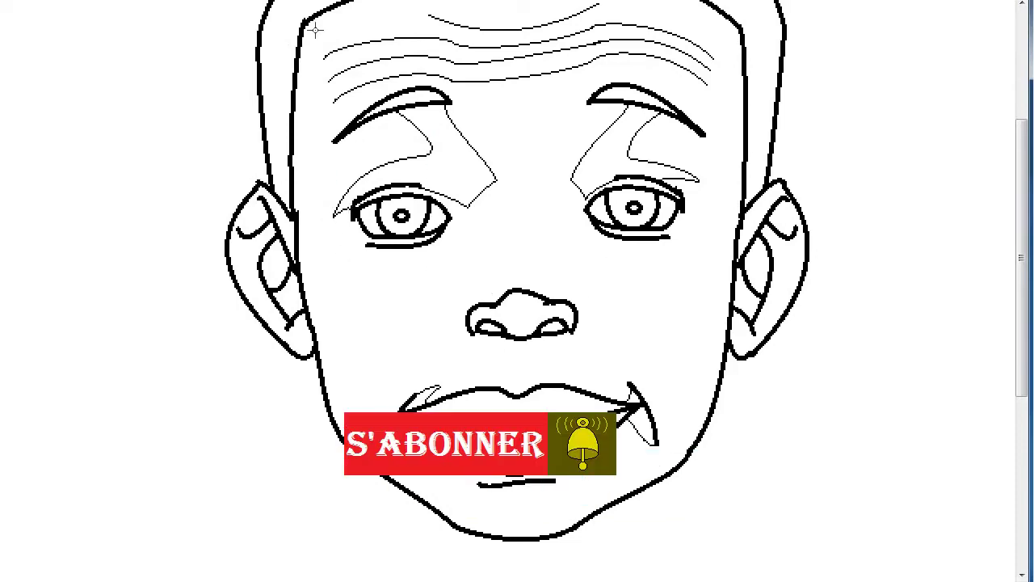
Outline thin shading areas over the nose tip, along its sides and around the bridge
mouse_move(468, 305)
mouse_down()
mouse_move(564, 301)
mouse_move(496, 284)
mouse_move(577, 294)
mouse_up()
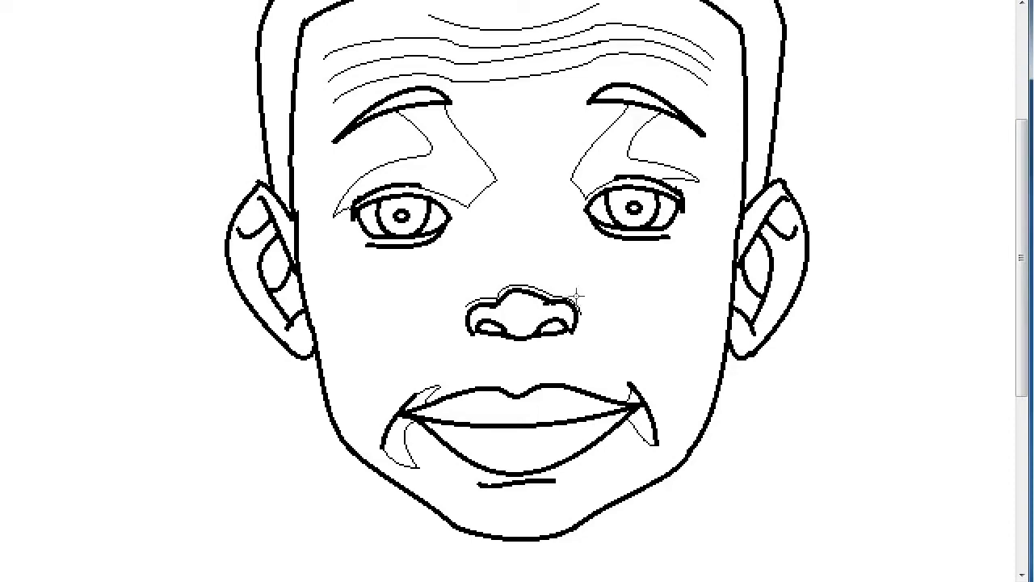
drag(466, 307, 490, 213)
drag(582, 311, 553, 217)
mouse_move(478, 195)
mouse_down()
mouse_move(561, 202)
mouse_move(538, 269)
mouse_up()
drag(570, 213, 524, 230)
drag(559, 225, 501, 239)
Fill the inner hollows of both ears with black
scroll(604, 294, down, 1)
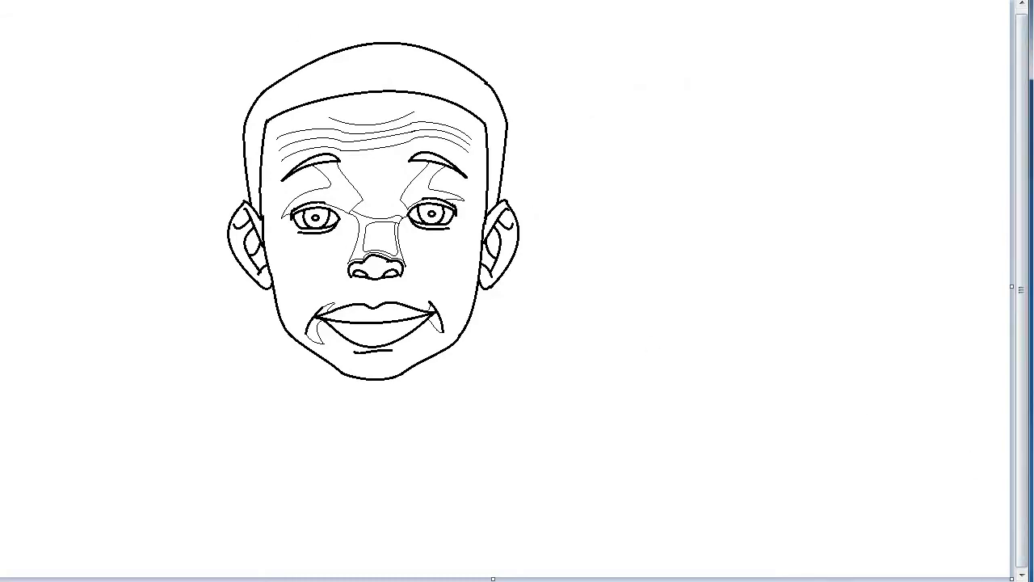
click(492, 242)
click(252, 240)
Fill the shading shapes at both mouth corners with a custom dark brown
click(841, 3)
click(363, 365)
click(436, 324)
click(840, 3)
click(364, 365)
click(436, 323)
drag(689, 253, 689, 228)
click(314, 330)
click(326, 312)
Fill the face and the patch on the nose bridge with a custom medium brown skin colour
click(840, 2)
click(364, 364)
click(303, 310)
click(382, 239)
Fill the remaining white areas of both ears with the brown skin colour, keeping the hollows black
scroll(783, 485, up, 1)
scroll(784, 484, up, 1)
click(477, 500)
click(522, 529)
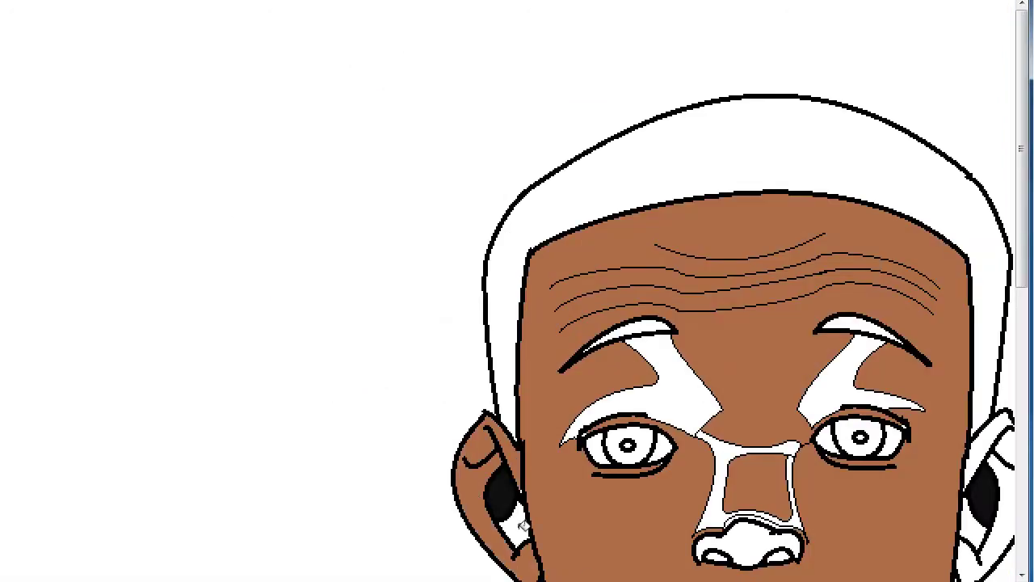
click(1014, 490)
click(972, 526)
click(523, 489)
key(ctrl+z)
scroll(517, 291, right, 3)
scroll(517, 291, down, 3)
scroll(517, 291, right, 3)
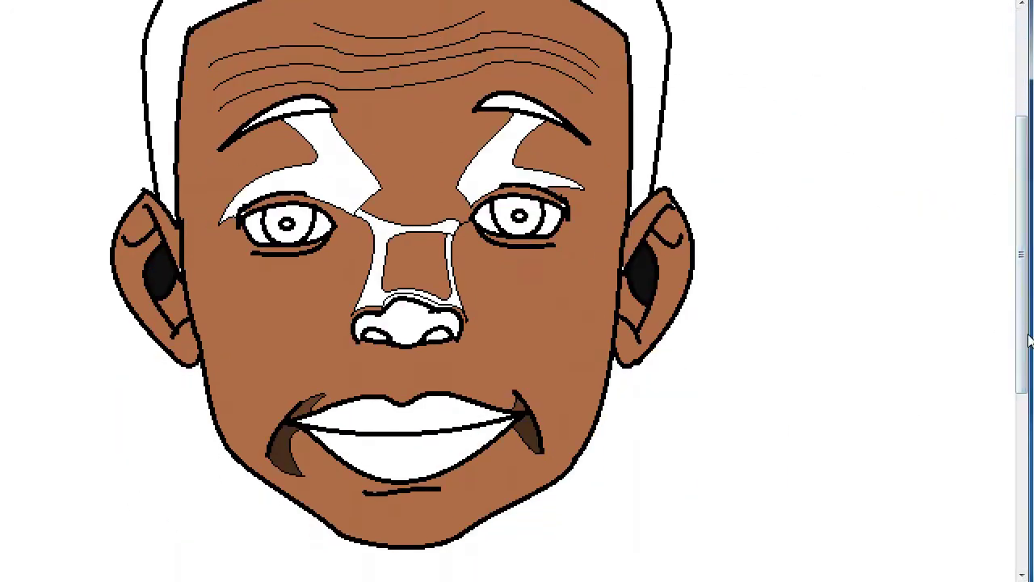
Fill the shading outline along the nose with a custom brown slightly darker than the skin
scroll(517, 291, up, 1)
click(840, 3)
click(364, 366)
click(408, 331)
Try custom browns slightly darker than the skin on the shading shapes above both eyes
click(840, 3)
click(364, 366)
click(324, 243)
click(517, 235)
scroll(517, 291, down, 1)
click(841, 2)
click(365, 366)
click(327, 184)
click(429, 182)
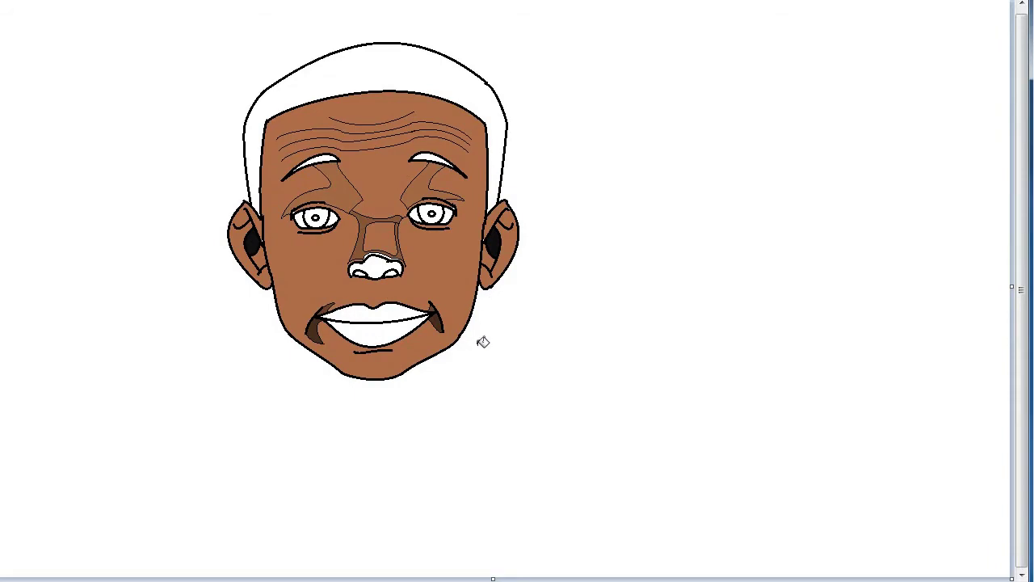
Fill the shading shapes above both eyes with a clearly darker custom brown
click(841, 2)
click(364, 366)
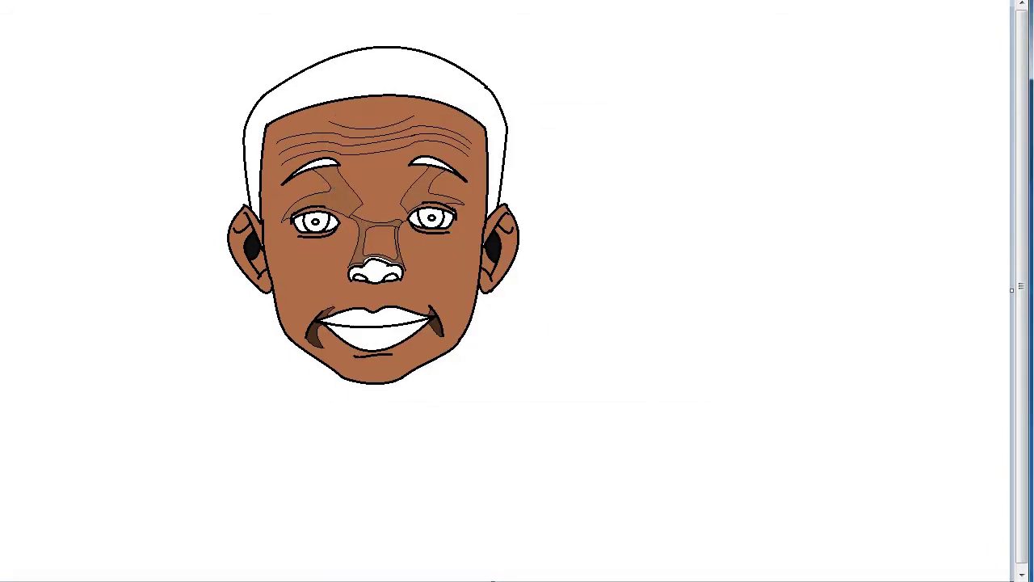
click(840, 2)
click(364, 366)
click(342, 189)
click(429, 186)
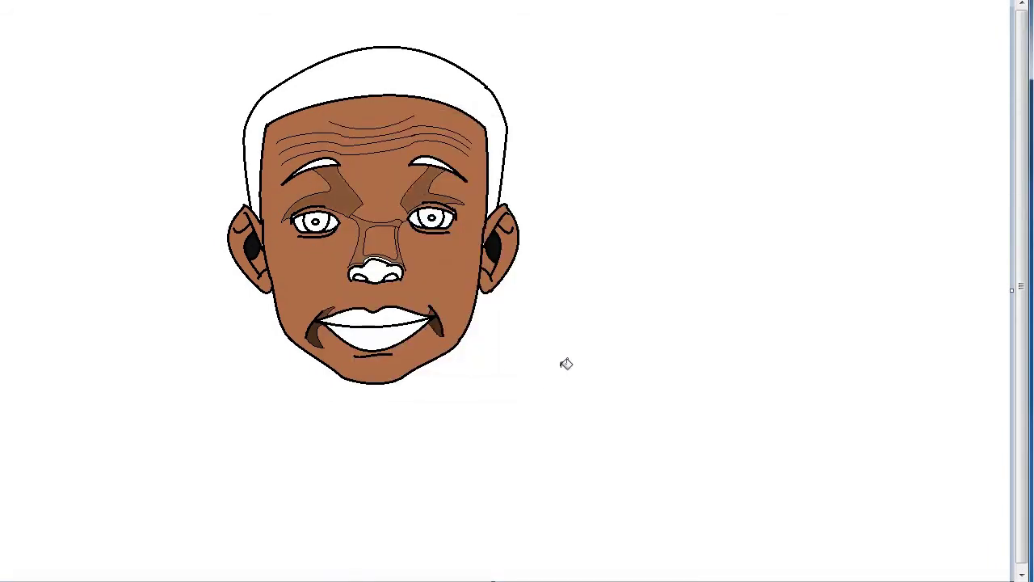
Cover the thin black outlines of the shading above both eyes with the brown of the shading
scroll(342, 186, up, 1)
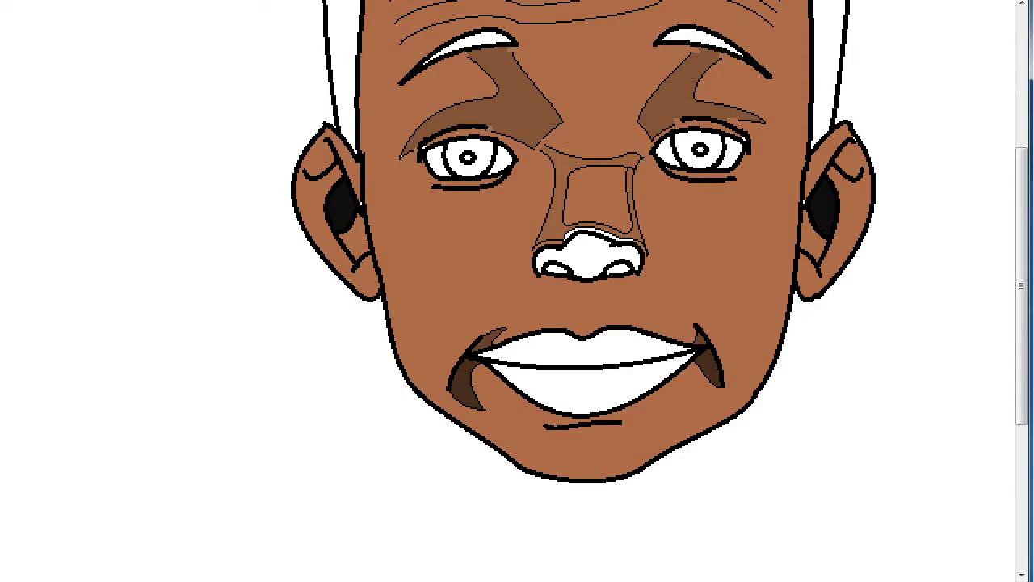
scroll(549, 90, up, 2)
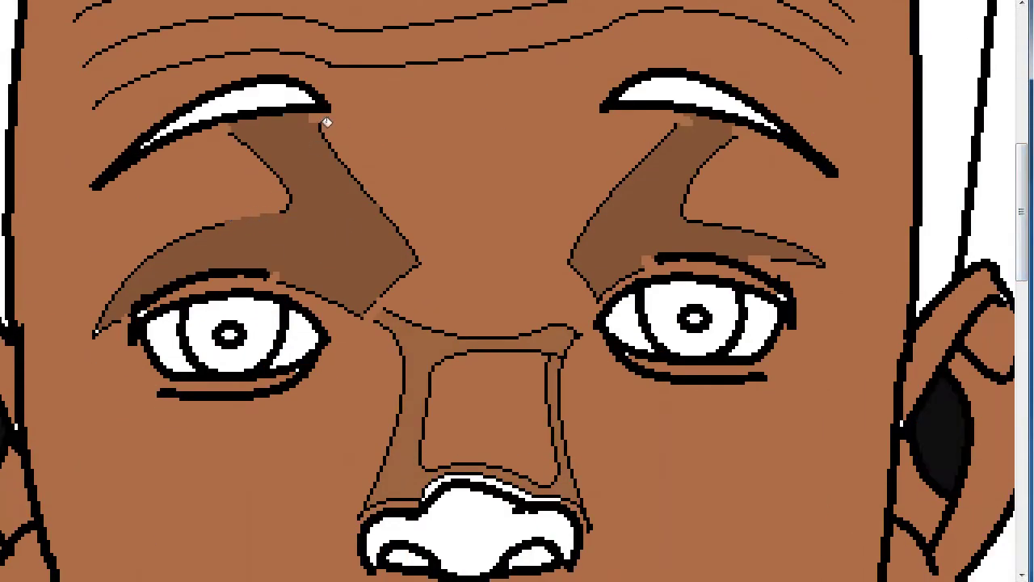
drag(321, 128, 420, 263)
drag(234, 136, 284, 211)
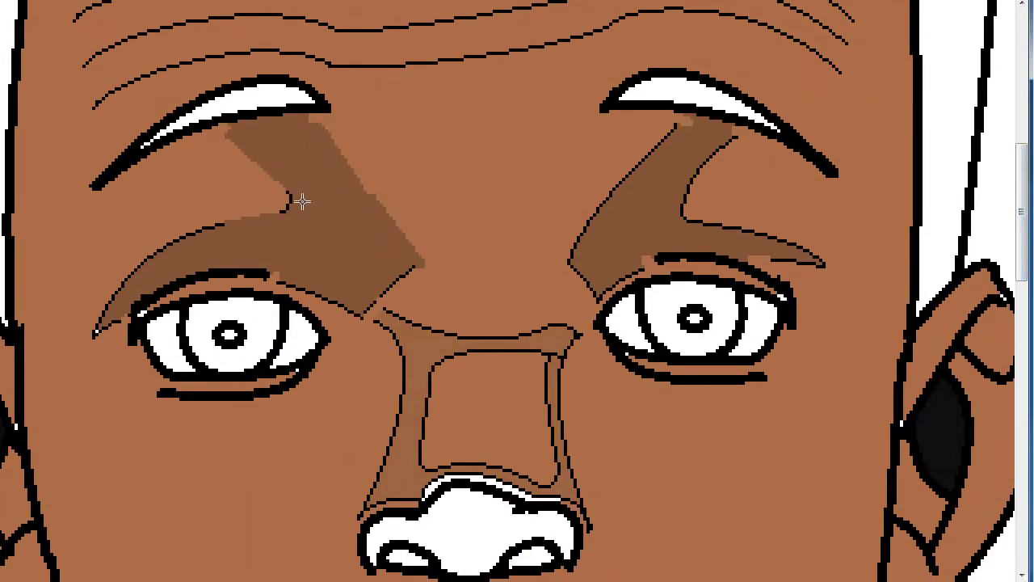
right_click(159, 255)
key(Escape)
mouse_move(416, 265)
mouse_down()
mouse_move(355, 317)
mouse_move(273, 273)
mouse_move(169, 244)
mouse_move(88, 339)
mouse_up()
mouse_move(679, 120)
mouse_down()
mouse_move(588, 232)
mouse_move(681, 185)
mouse_move(697, 224)
mouse_move(824, 263)
mouse_up()
drag(576, 270, 644, 269)
scroll(637, 395, down, 2)
scroll(638, 395, down, 3)
scroll(628, 438, up, 2)
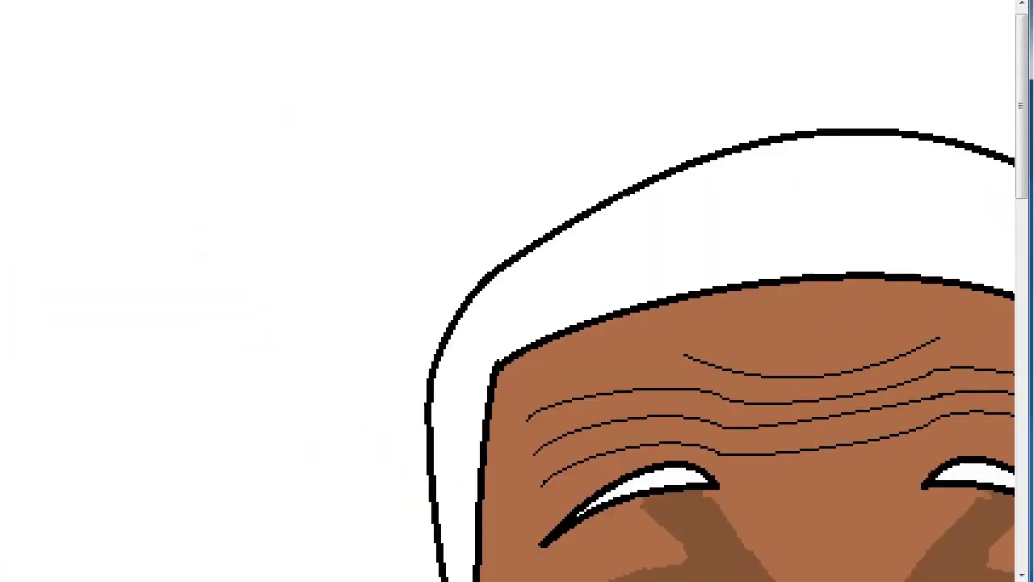
Cover the thin black outlines of the nose bridge shading with the shading's own brown
scroll(402, 178, down, 2)
scroll(401, 178, up, 3)
mouse_move(401, 178)
mouse_down()
mouse_move(358, 185)
mouse_move(181, 169)
mouse_move(226, 242)
mouse_move(208, 315)
mouse_move(212, 308)
mouse_up()
mouse_move(217, 261)
mouse_down()
mouse_move(252, 263)
mouse_move(238, 323)
mouse_up()
mouse_move(398, 223)
mouse_down()
mouse_move(398, 258)
mouse_move(411, 219)
mouse_move(452, 433)
mouse_up()
mouse_move(254, 355)
mouse_down()
mouse_move(402, 372)
mouse_move(317, 352)
mouse_move(439, 396)
mouse_up()
mouse_move(182, 396)
mouse_down()
mouse_move(207, 380)
mouse_move(234, 384)
mouse_move(268, 360)
mouse_up()
drag(413, 384, 379, 385)
mouse_move(334, 354)
mouse_down()
mouse_move(377, 379)
mouse_move(318, 355)
mouse_up()
scroll(512, 412, down, 2)
scroll(513, 412, up, 2)
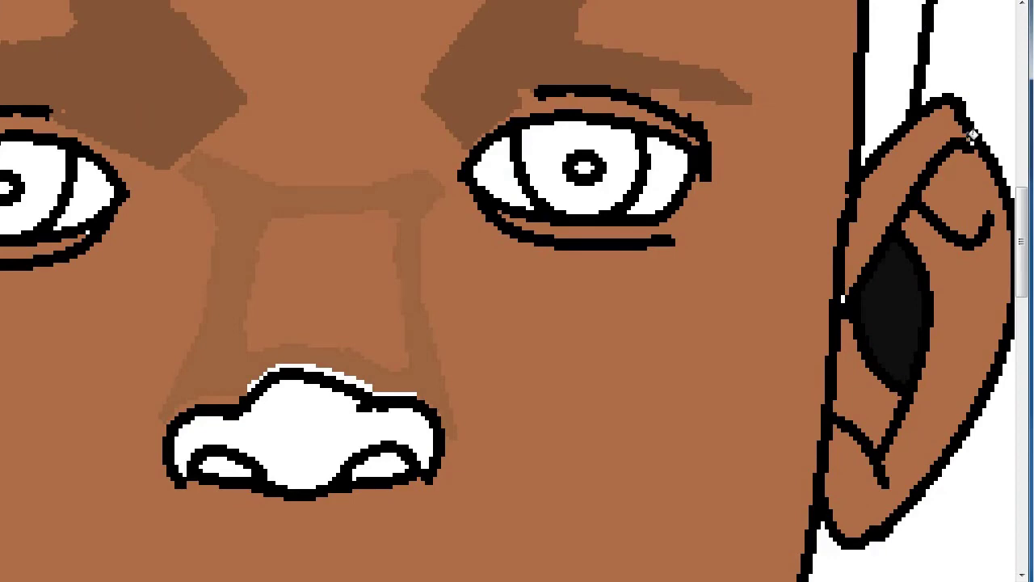
Fill the nose with the skin colour, leaving the nostrils white, and touch up the shading edges under the eyebrows
scroll(786, 417, left, 3)
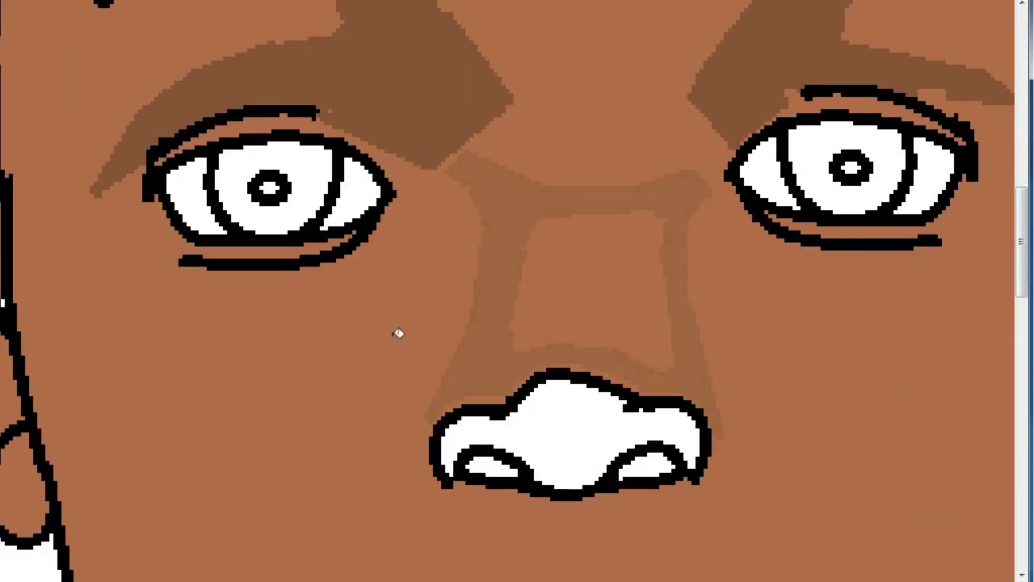
scroll(510, 468, left, 4)
scroll(508, 291, down, 4)
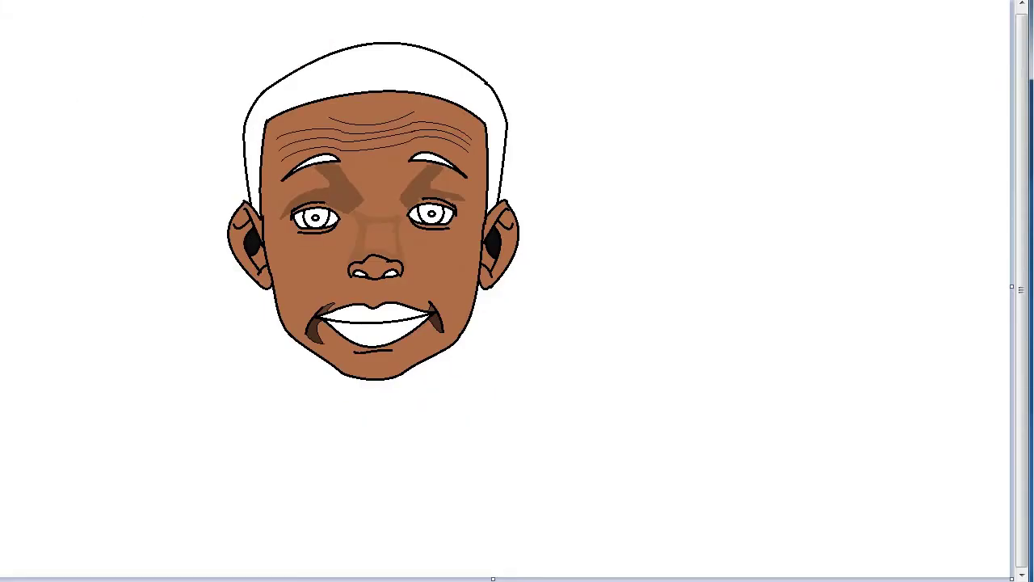
scroll(372, 243, up, 4)
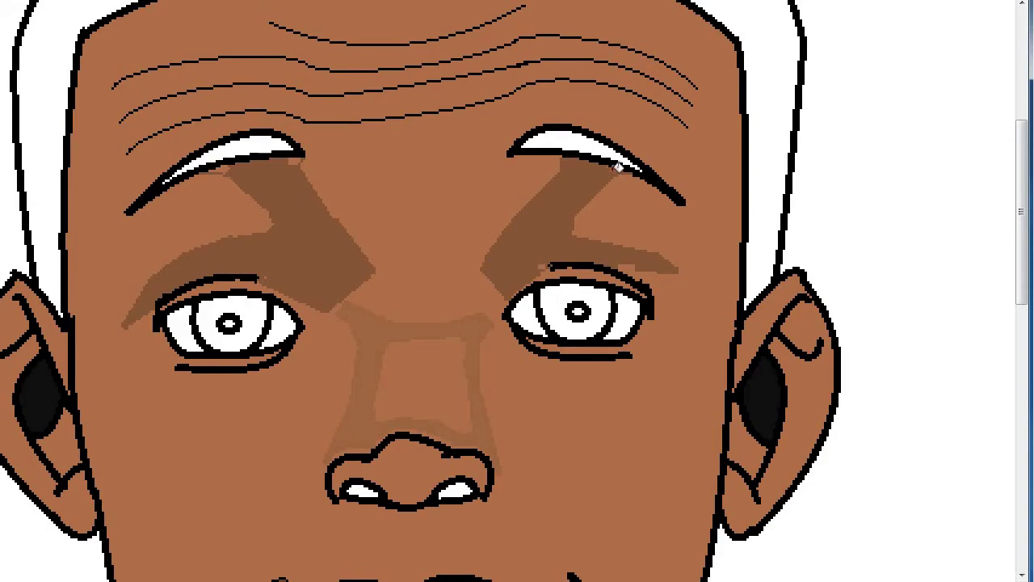
scroll(543, 266, down, 3)
scroll(543, 266, down, 3)
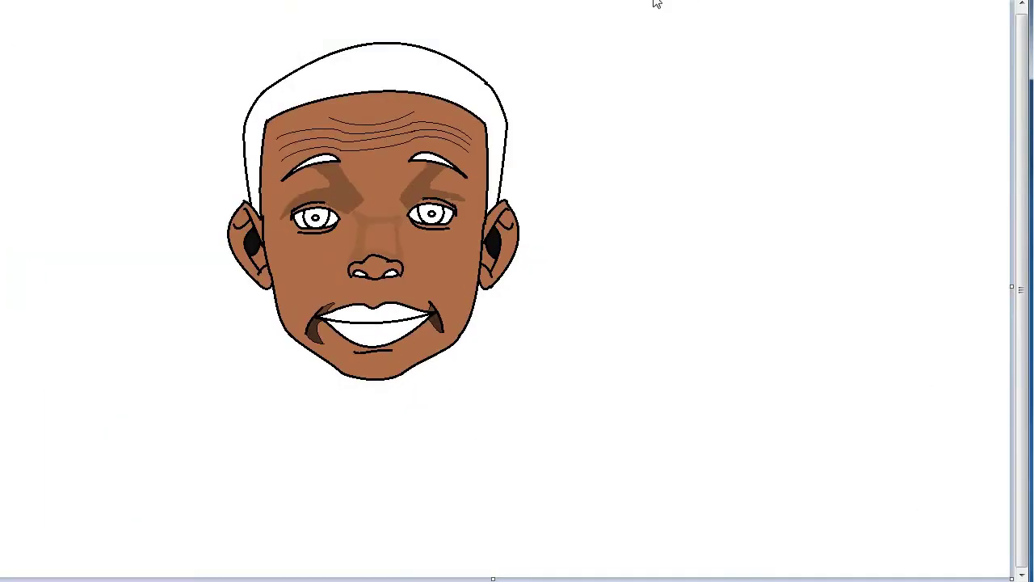
Fill both irises with a custom dark brown and the two nostrils with black
click(362, 365)
click(316, 217)
click(433, 214)
click(363, 364)
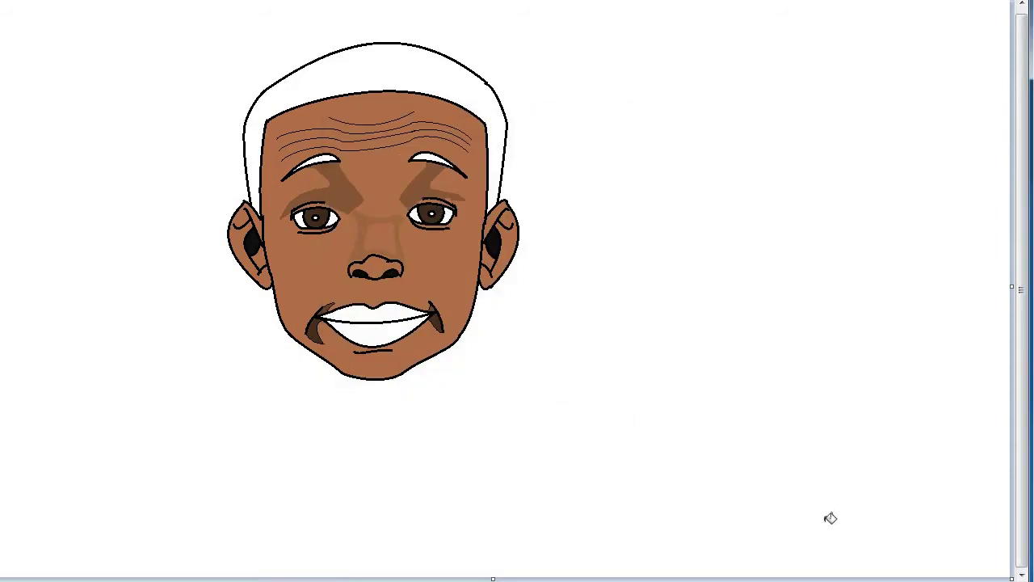
Touch up both irises, blending their outlines and the rings around the pupils into the dark iris colour
scroll(230, 230, up, 5)
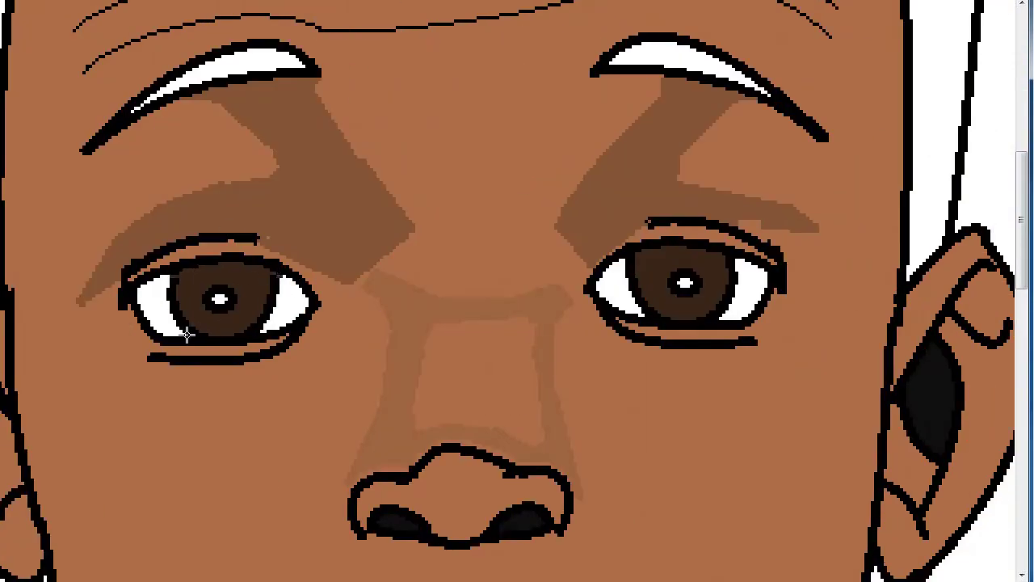
click(643, 317)
click(667, 317)
click(716, 317)
click(696, 316)
click(174, 291)
click(274, 291)
click(633, 280)
click(733, 280)
click(678, 285)
click(211, 301)
scroll(213, 299, down, 3)
Fill both eyebrows with a custom very dark brown, including their narrow outer tips
click(796, 4)
click(682, 279)
click(365, 365)
click(350, 162)
click(448, 168)
scroll(587, 247, up, 4)
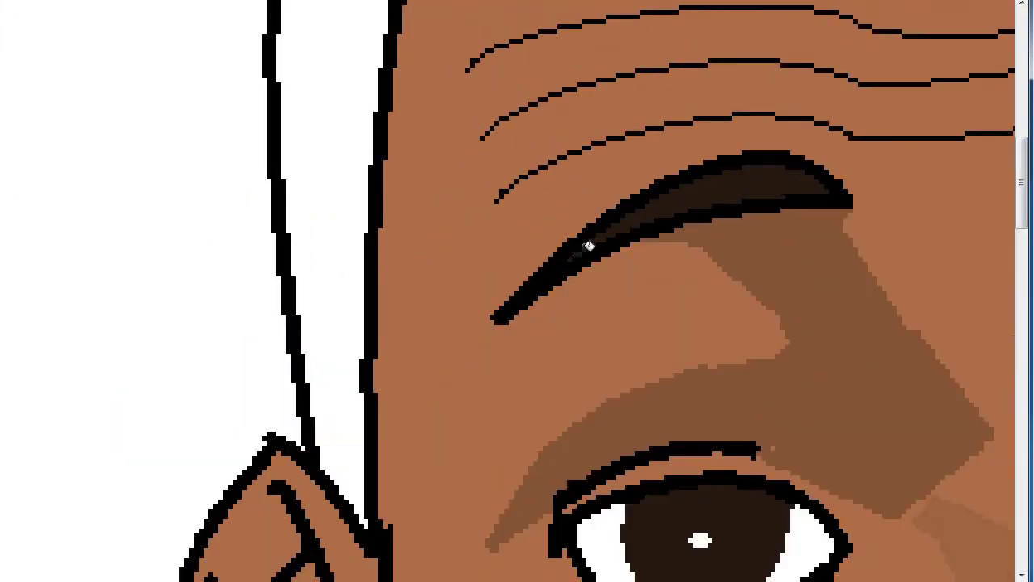
scroll(587, 247, down, 4)
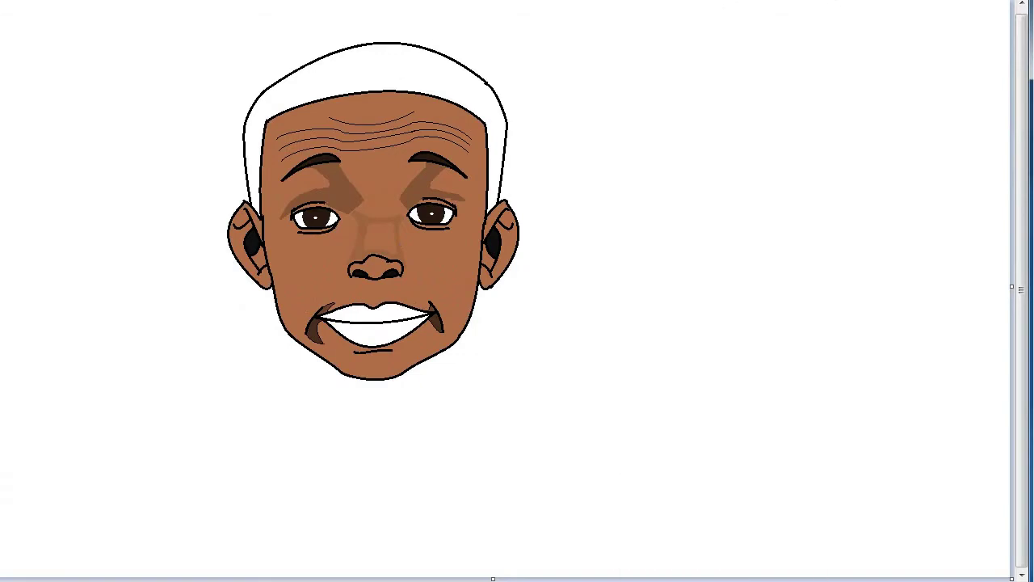
Draw a thin brown curved shading outline from the middle of the hairline across the wrinkles to the right eyebrow's outer end
scroll(341, 121, up, 2)
drag(470, 281, 448, 376)
drag(561, 342, 503, 386)
drag(631, 391, 675, 389)
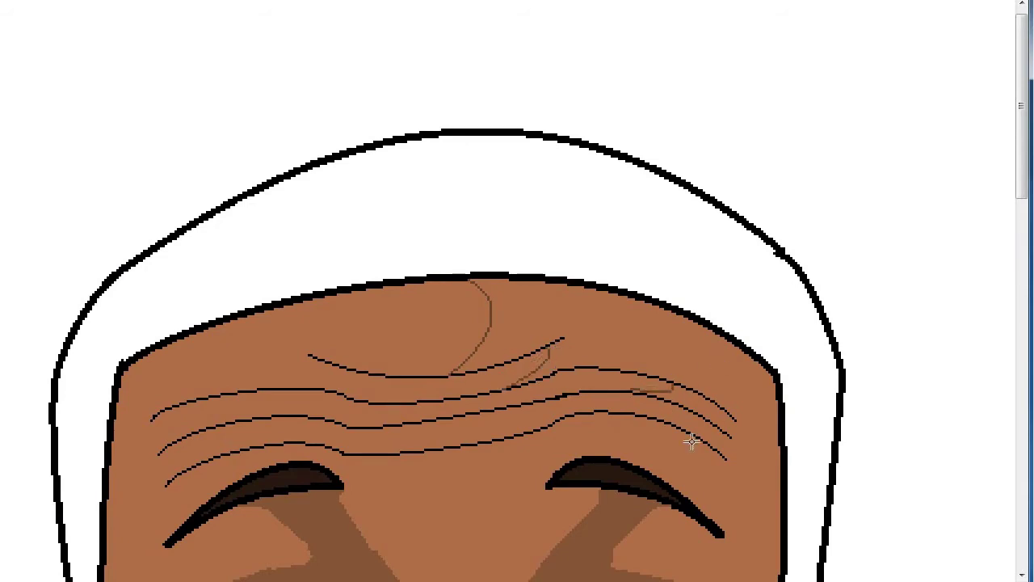
scroll(688, 415, down, 4)
mouse_move(699, 146)
mouse_down()
mouse_move(726, 234)
mouse_move(739, 212)
mouse_up()
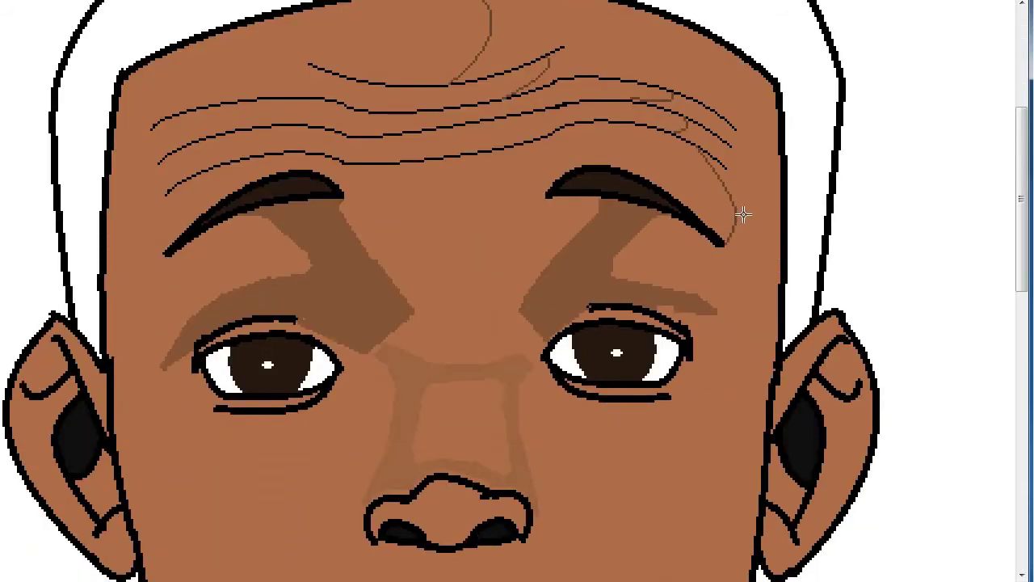
Extend the shading outline past the right eye to the face edge and fill the enclosed forehead area with darker brown
scroll(743, 348, down, 2)
mouse_move(725, 105)
mouse_down()
mouse_move(724, 162)
mouse_move(695, 194)
mouse_up()
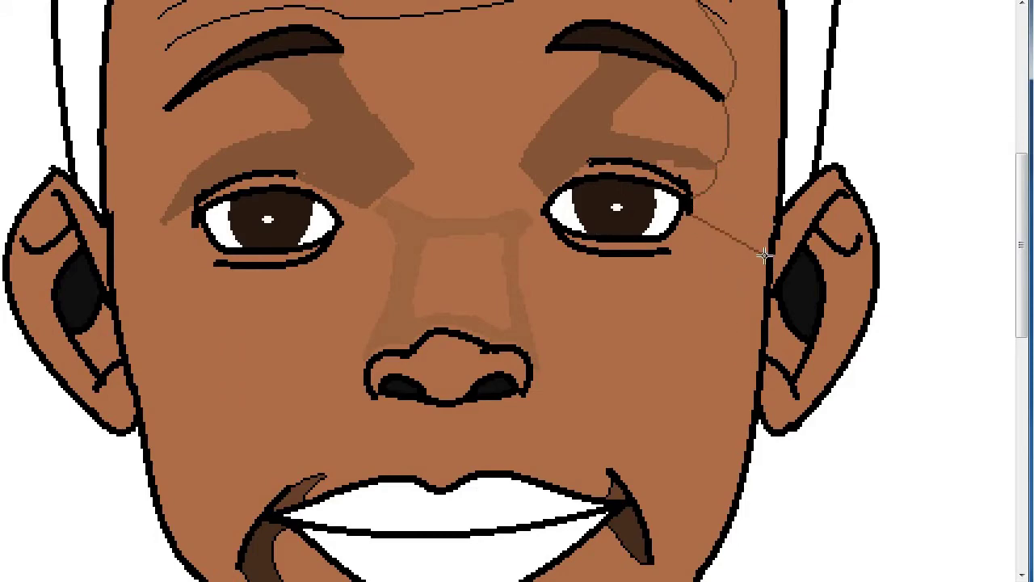
click(727, 228)
click(481, 143)
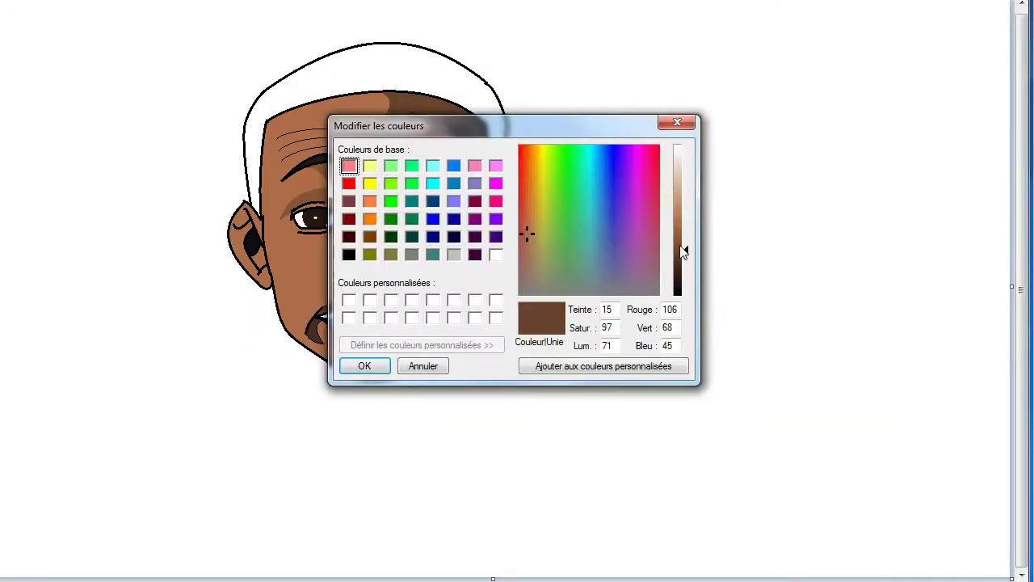